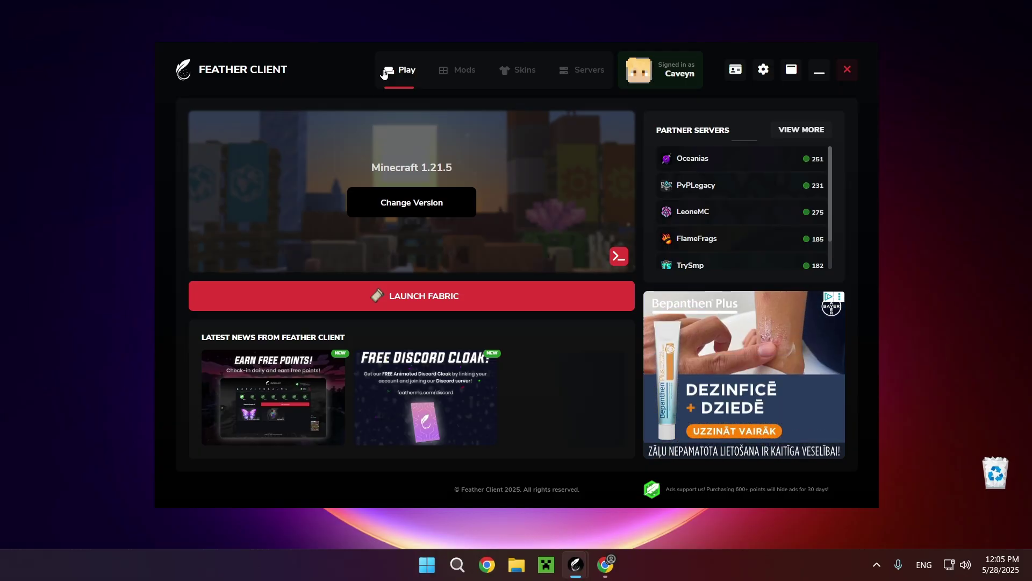
Open the 1.21.5 Fabric mod store and clear the old '3D Skin Layers' search.
left_click(455, 73)
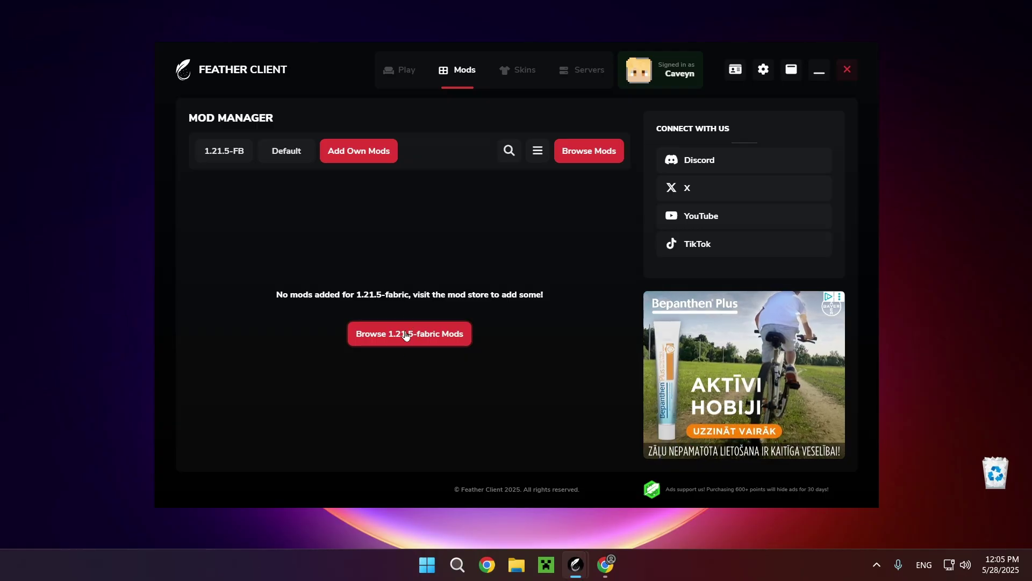
left_click(440, 345)
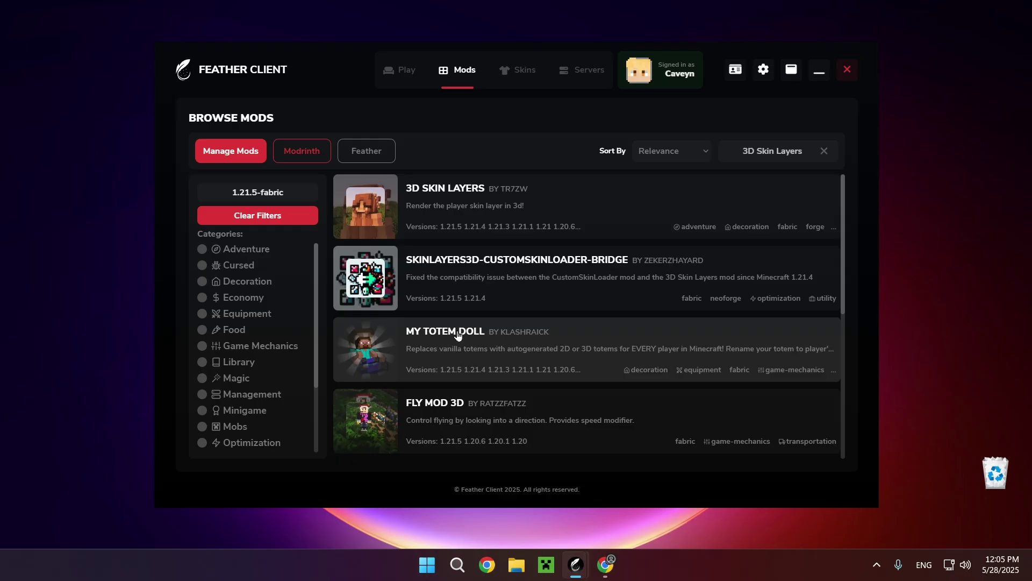
left_click(823, 151)
type("Simple")
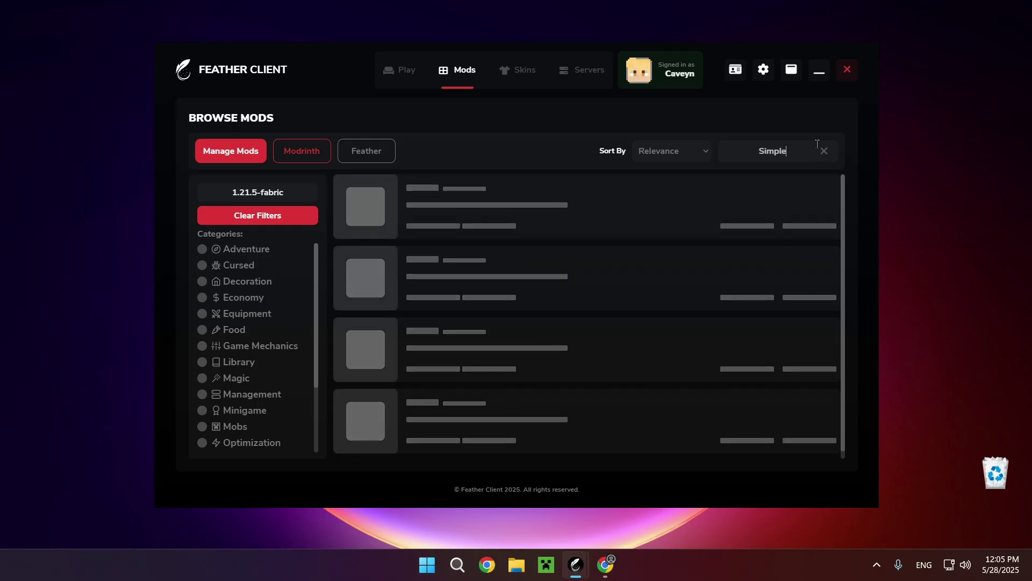
type(" Voice Ch")
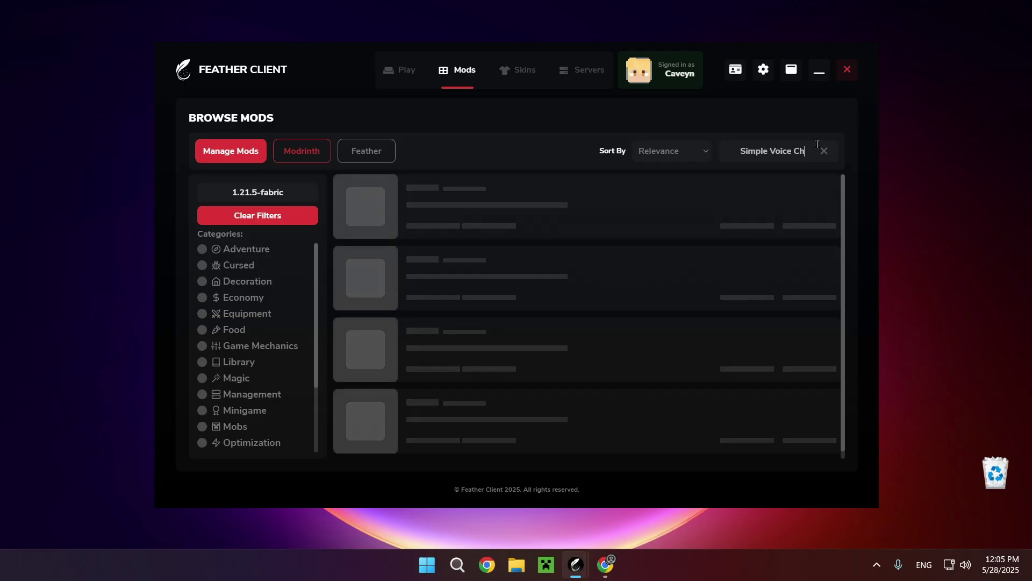
type("at")
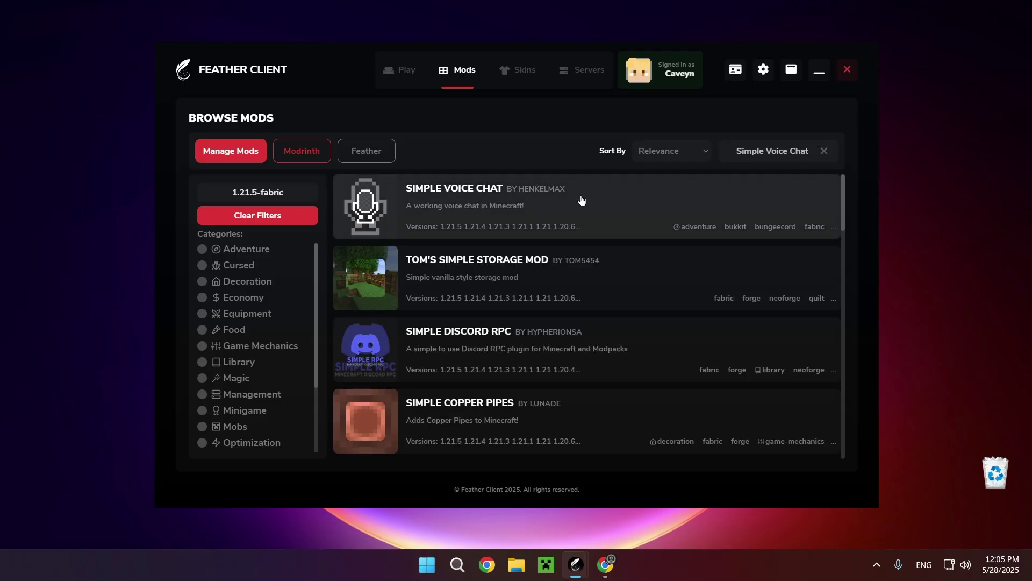
Add Simple Voice Chat for 1.21.5 Fabric from its details panel, then return to the Play page.
left_click(458, 196)
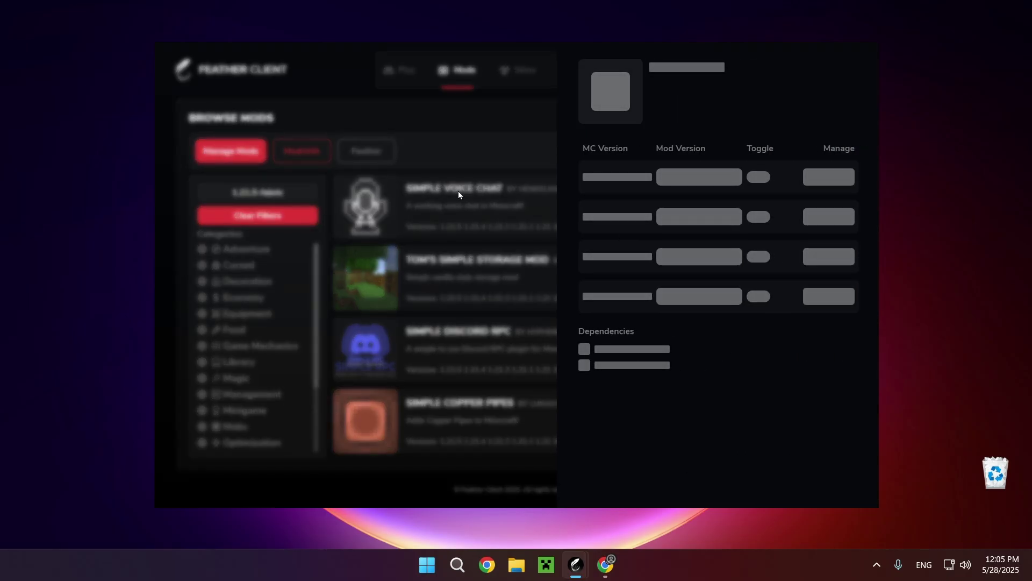
left_click(841, 193)
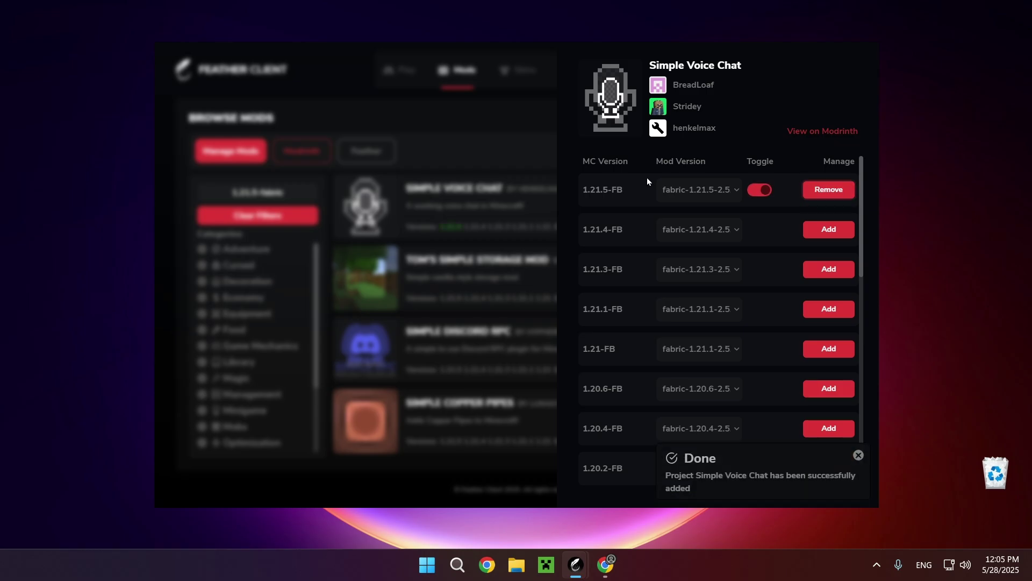
left_click(480, 167)
left_click(406, 71)
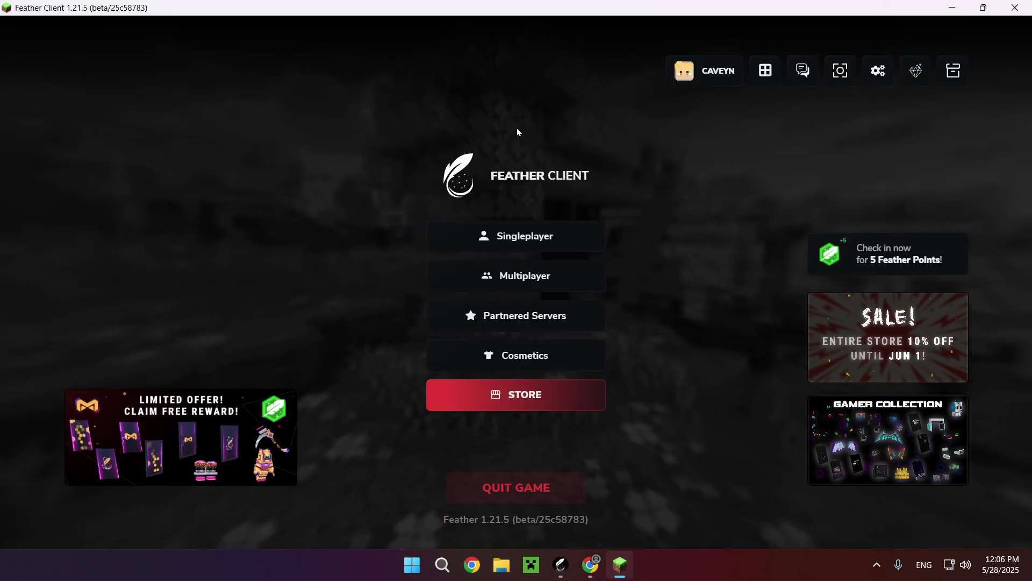
Load the top world in the Singleplayer world list.
left_click(537, 235)
double_click(499, 82)
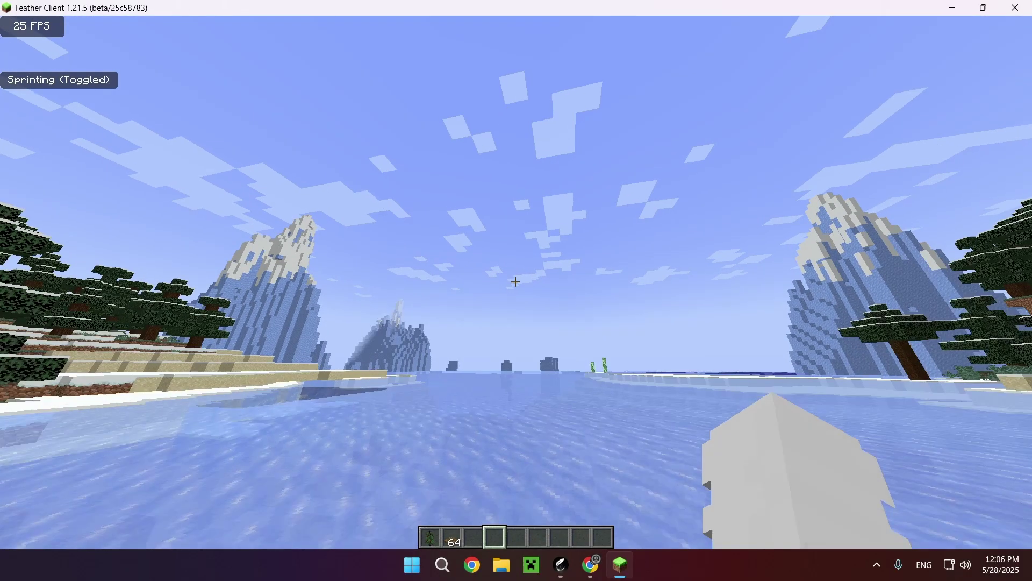
Open the Voice Chat settings with V and bind Push to Talk to mouse button 4.
key("v")
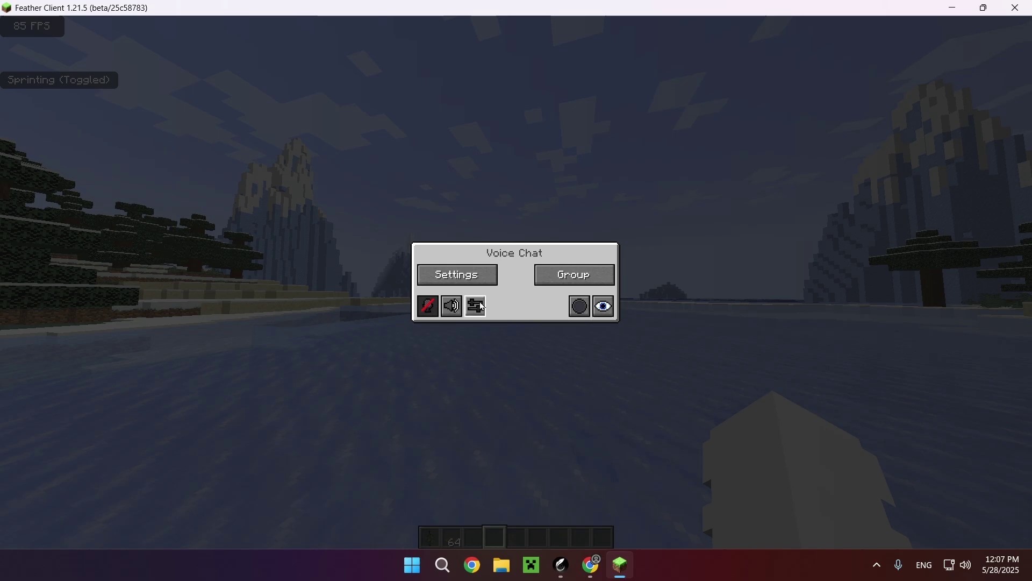
left_click(467, 276)
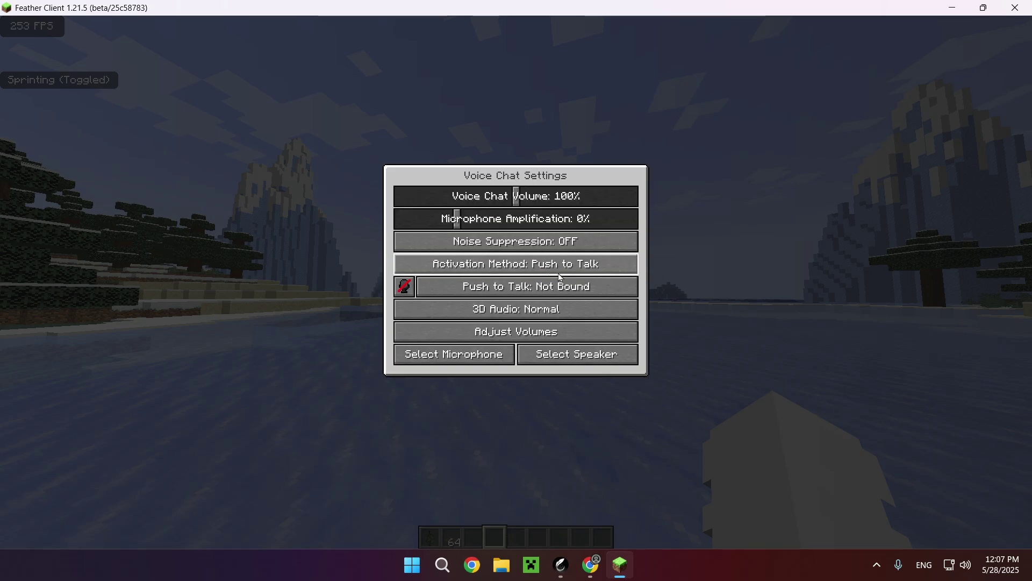
left_click(582, 291)
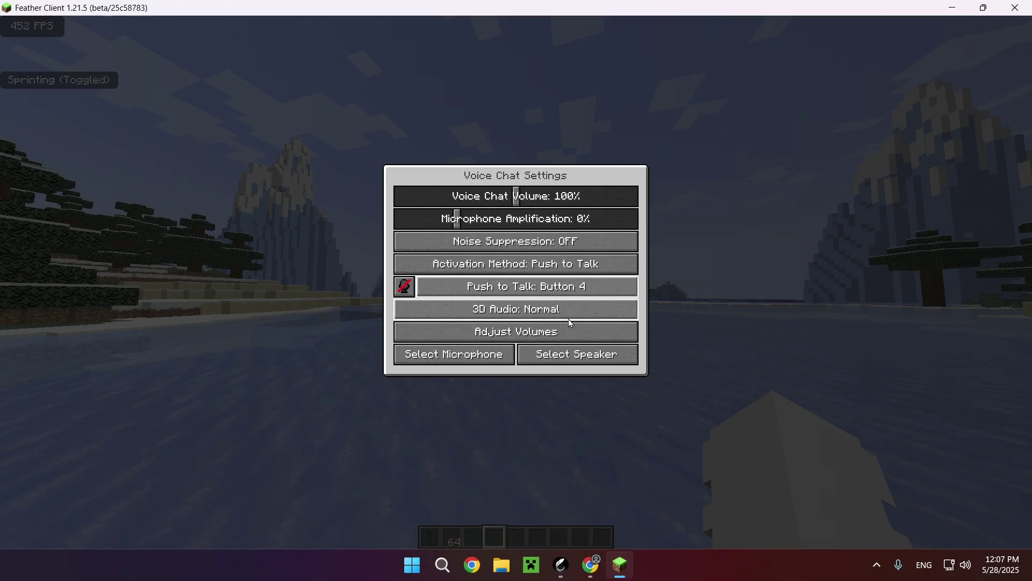
key("Escape")
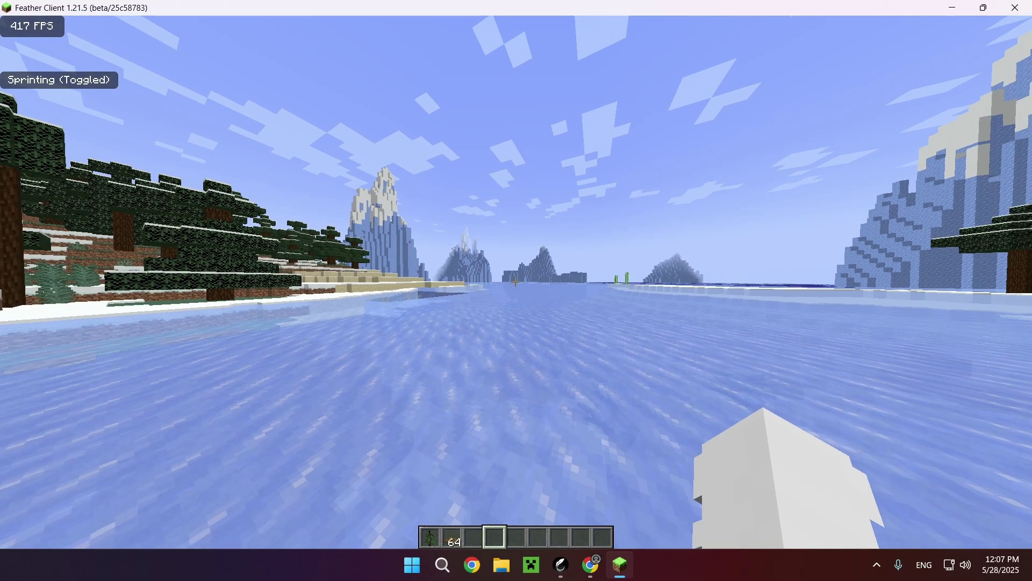
key("w")
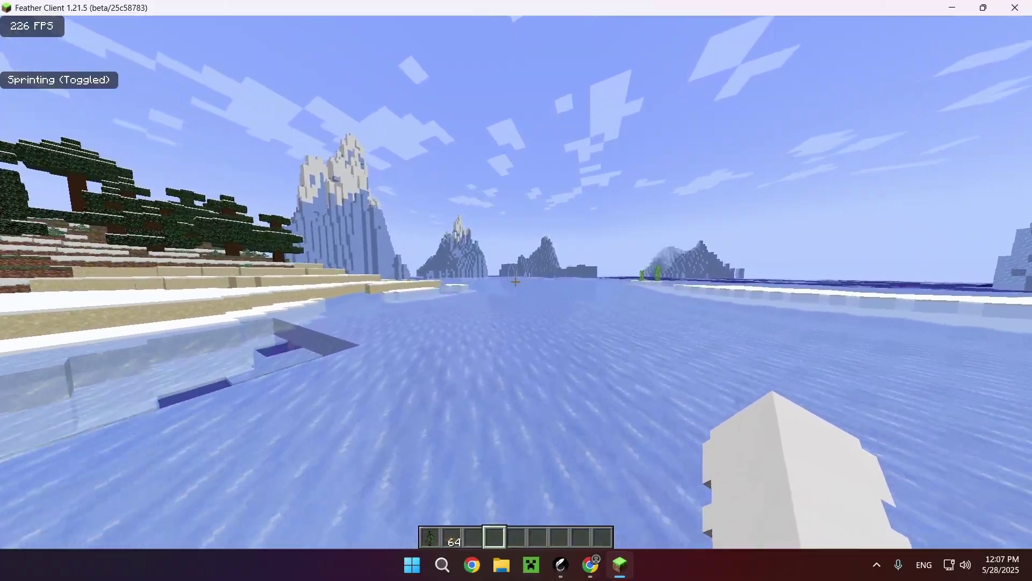
key("shift")
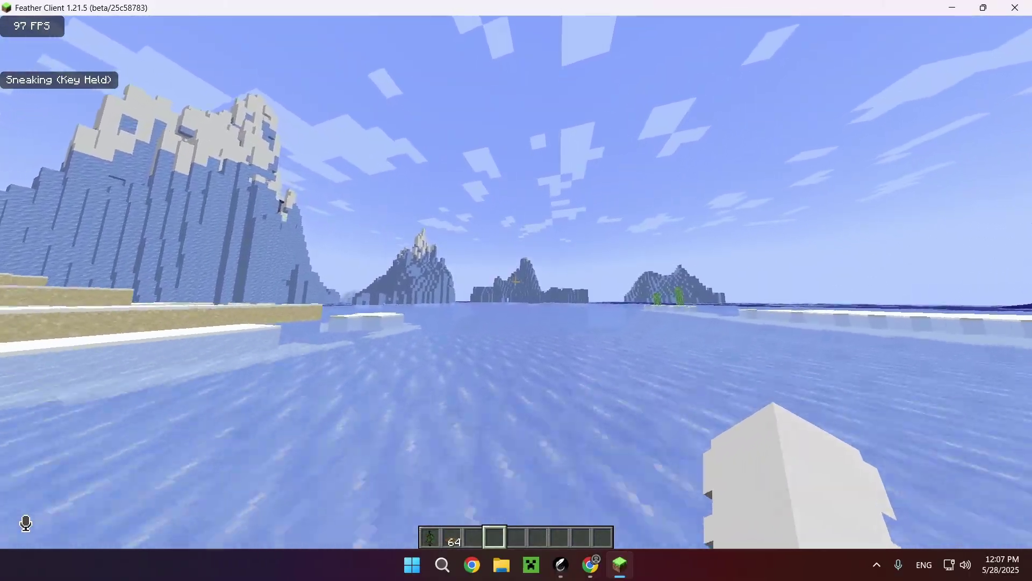
key("F5")
key("F5")
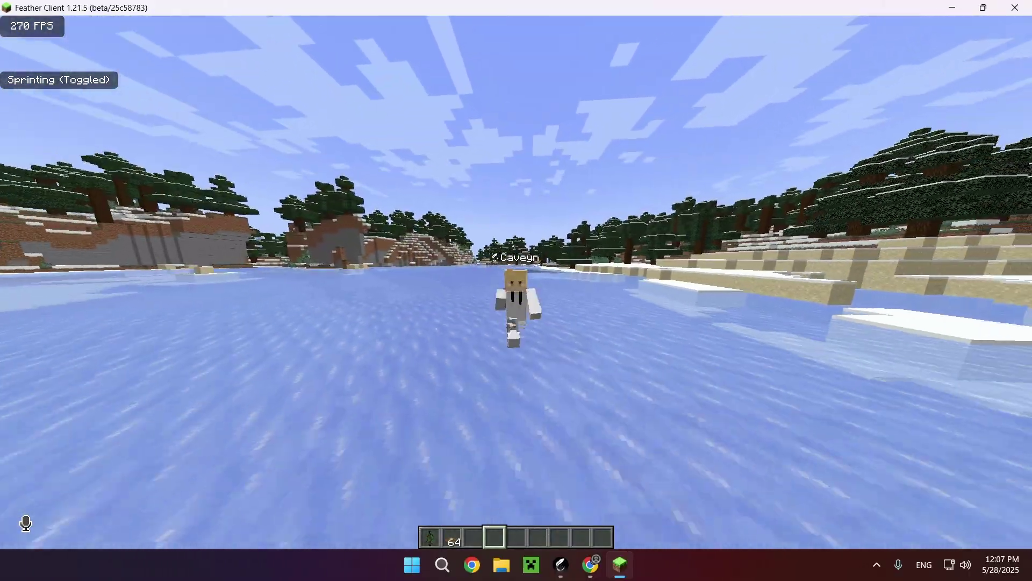
key("F5")
key("shift")
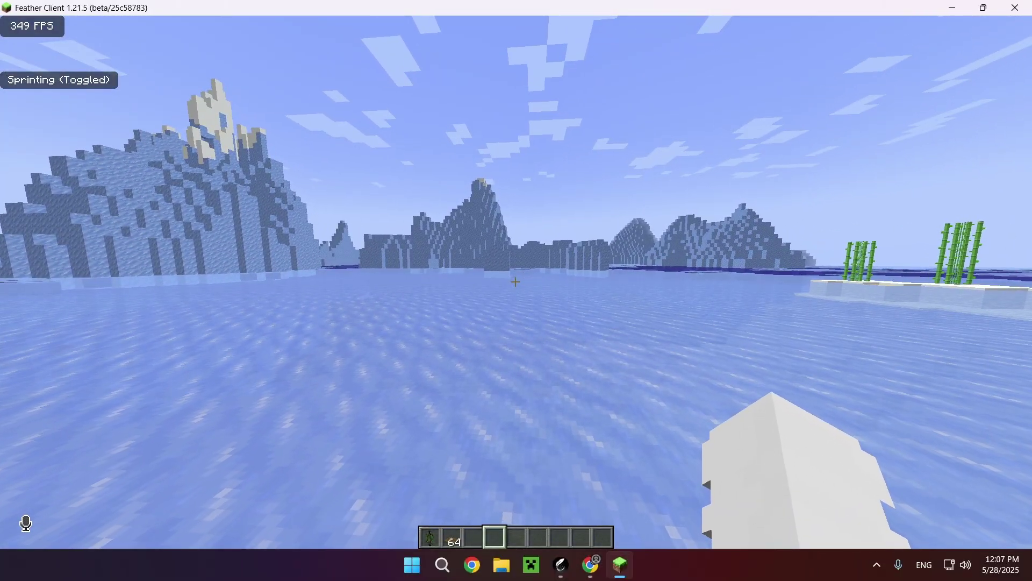
key("shift")
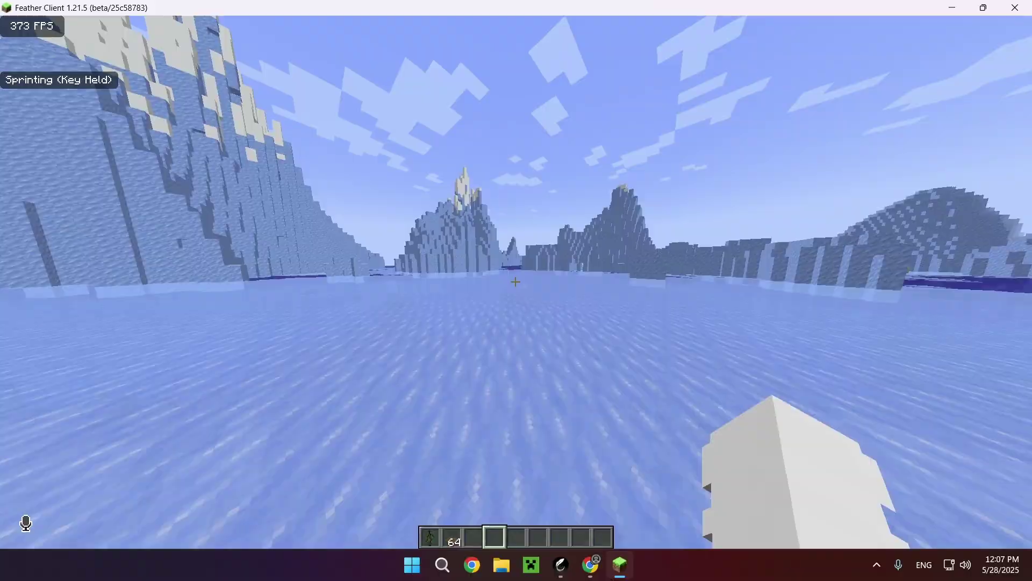